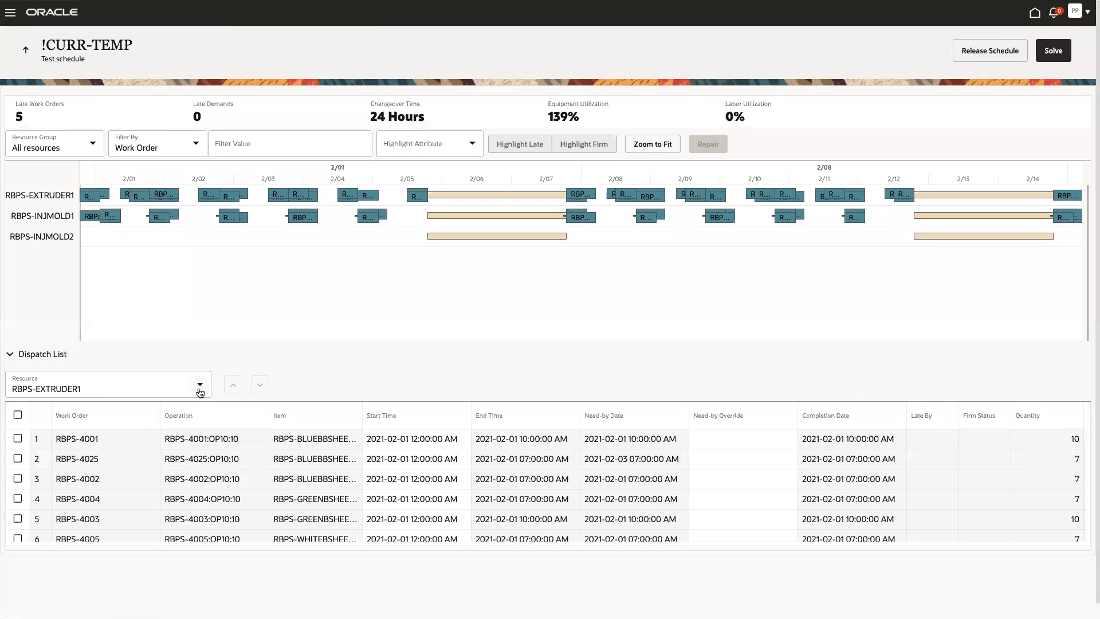
# - Display the dispatch list for the resource RBPS-INJMOLD1
pyautogui.click(200, 391)
pyautogui.click(80, 435)
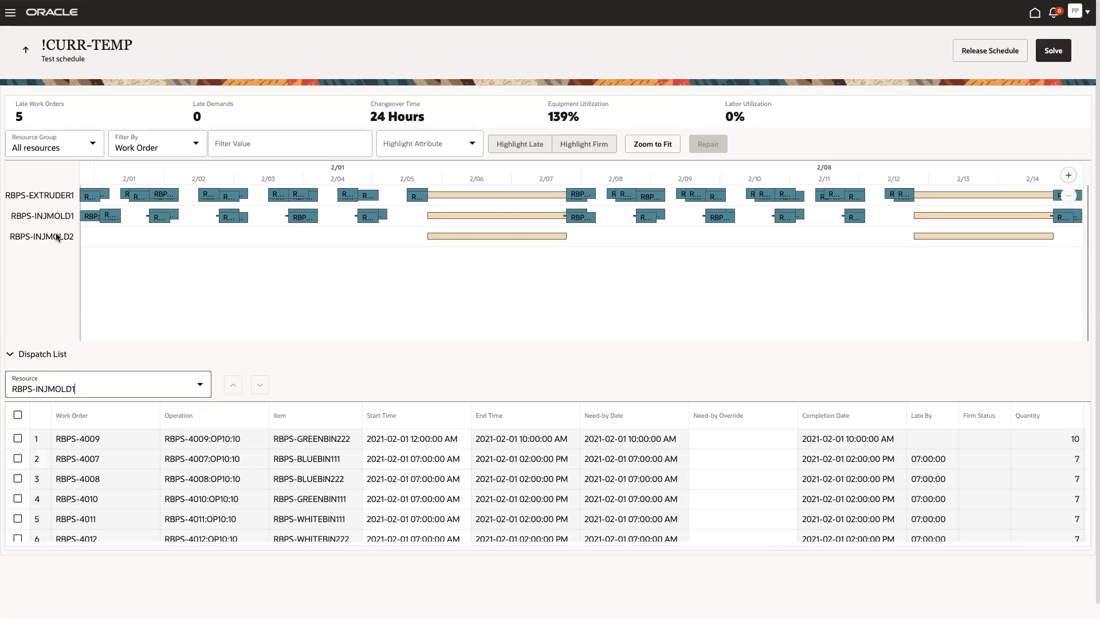
# - Leave the schedule and open the resource parameters of scheduling organization M2, Boston Manufacturing
pyautogui.click(25, 50)
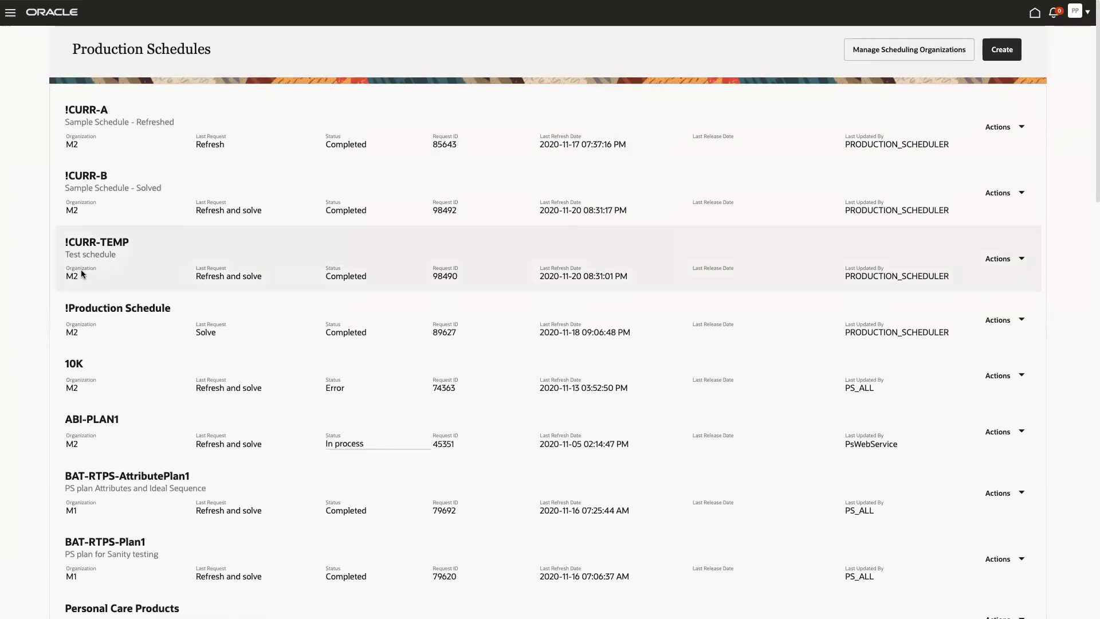
pyautogui.click(901, 55)
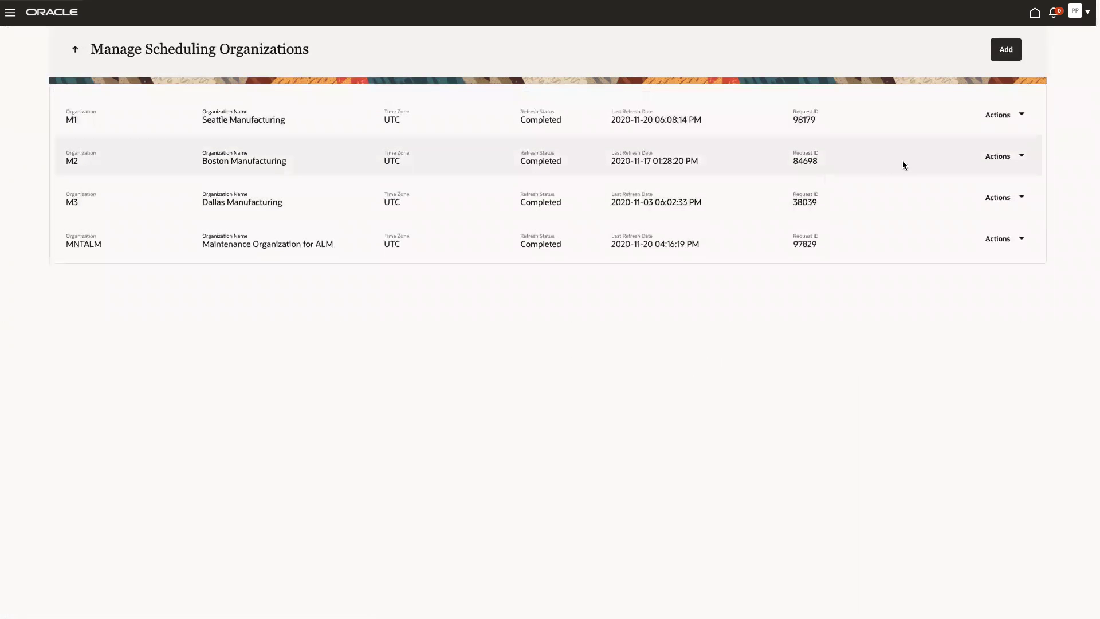
pyautogui.click(1018, 165)
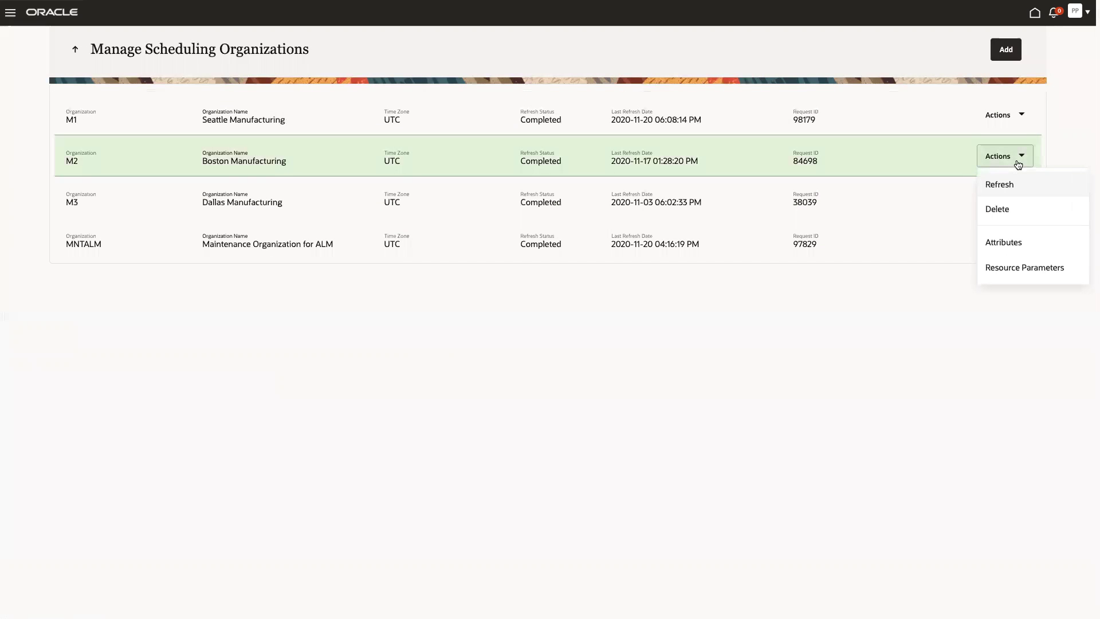
pyautogui.click(1049, 271)
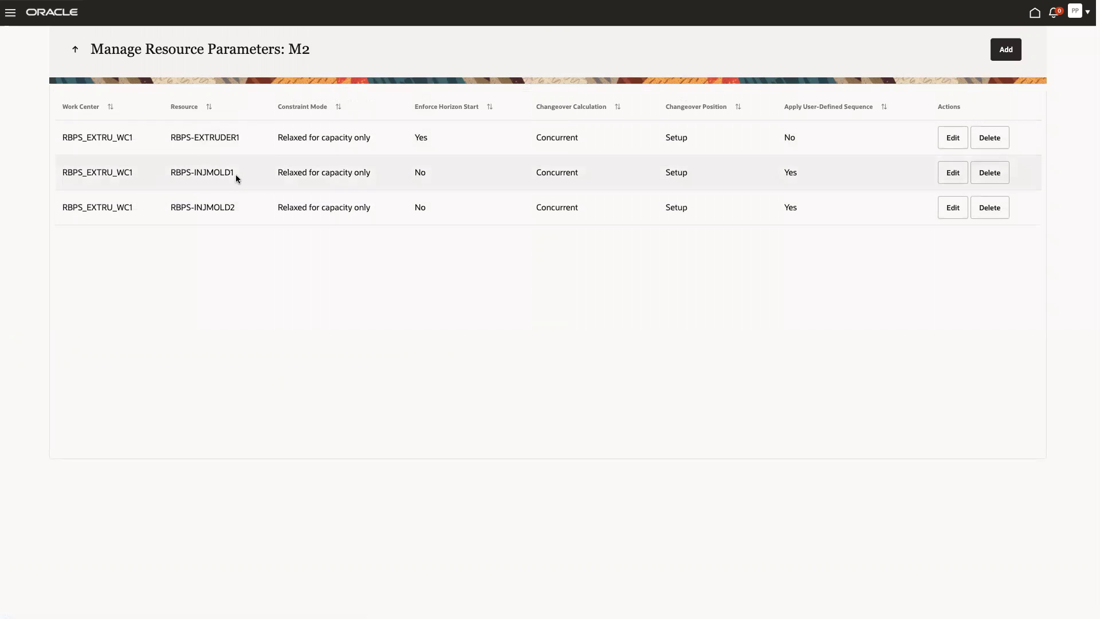
# - Set the constraint mode of resource RBPS-INJMOLD1 to Constrained
pyautogui.click(948, 178)
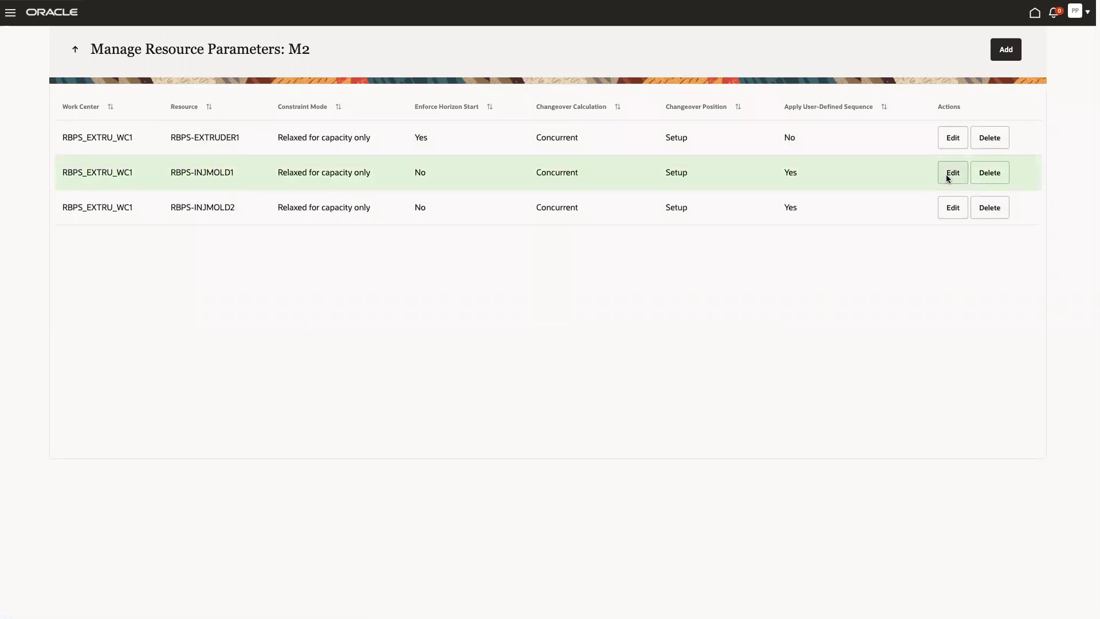
pyautogui.click(622, 277)
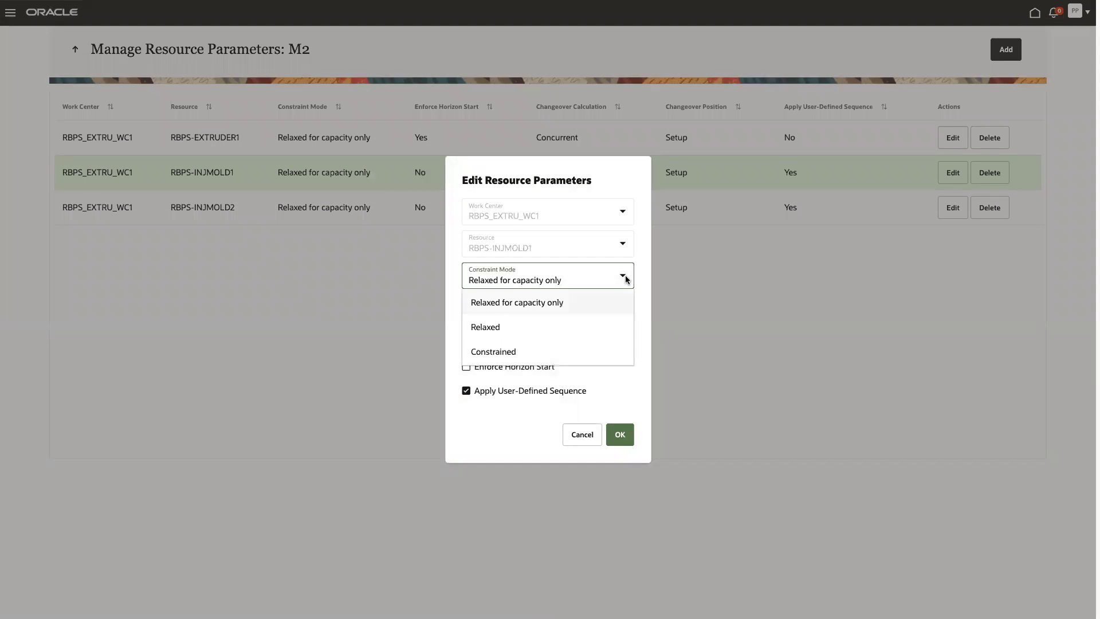
pyautogui.click(504, 353)
pyautogui.click(624, 436)
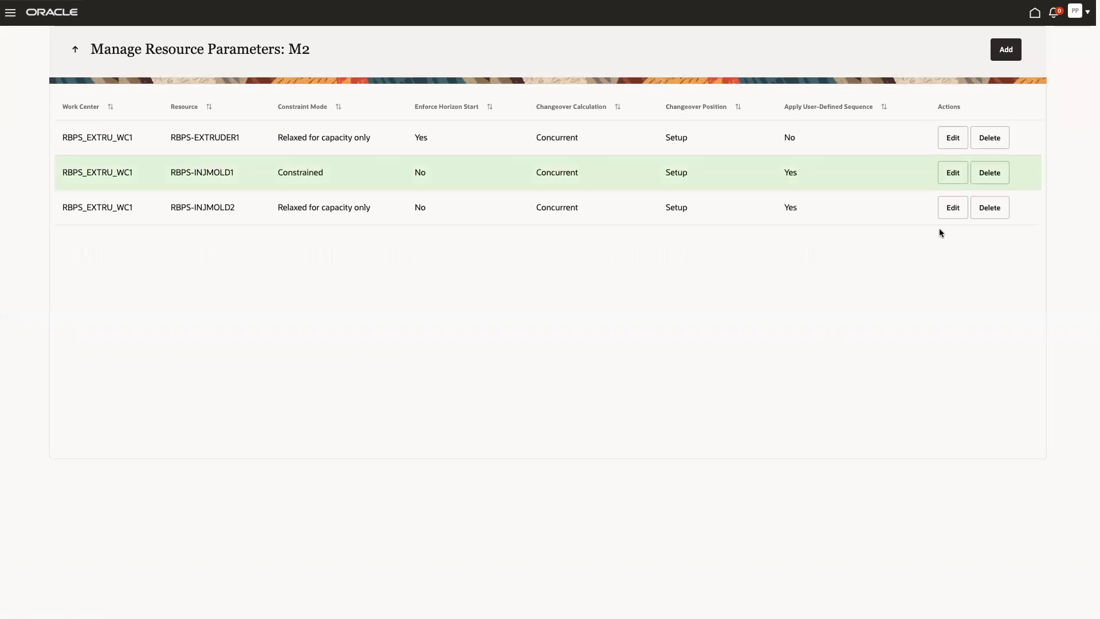
# - Set the constraint mode of resource RBPS-INJMOLD2 to Constrained
pyautogui.click(953, 207)
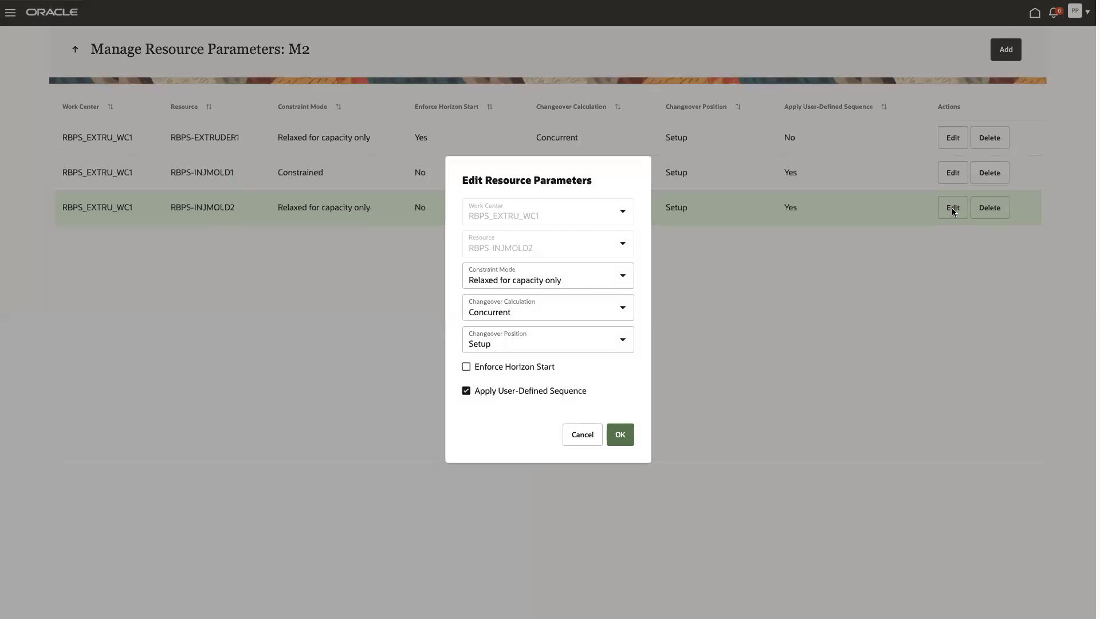
pyautogui.click(621, 277)
pyautogui.click(533, 351)
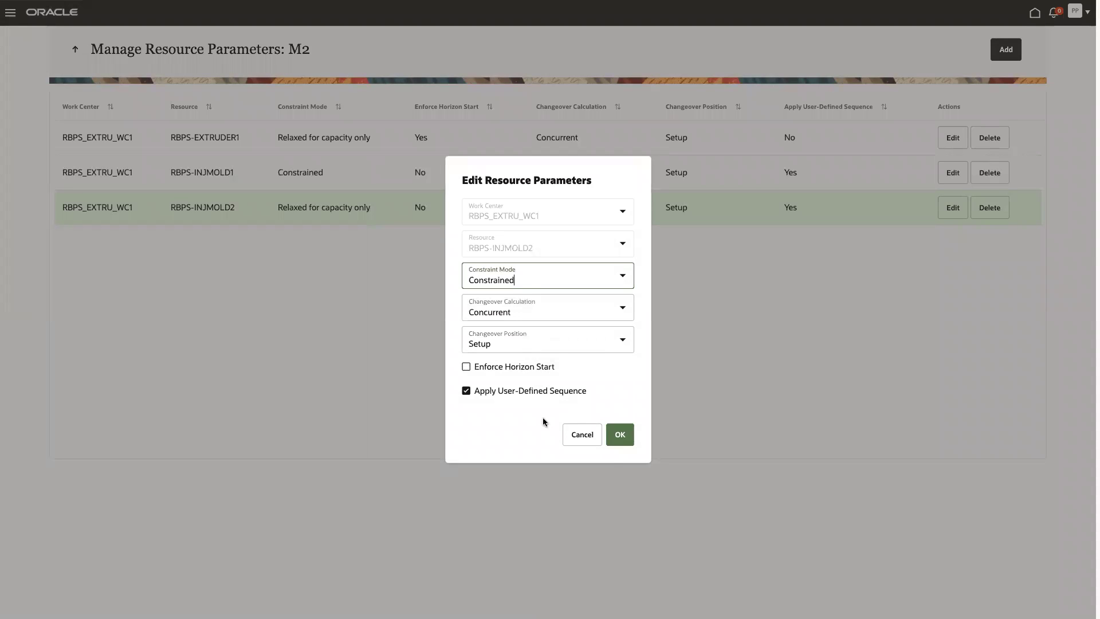
pyautogui.click(621, 438)
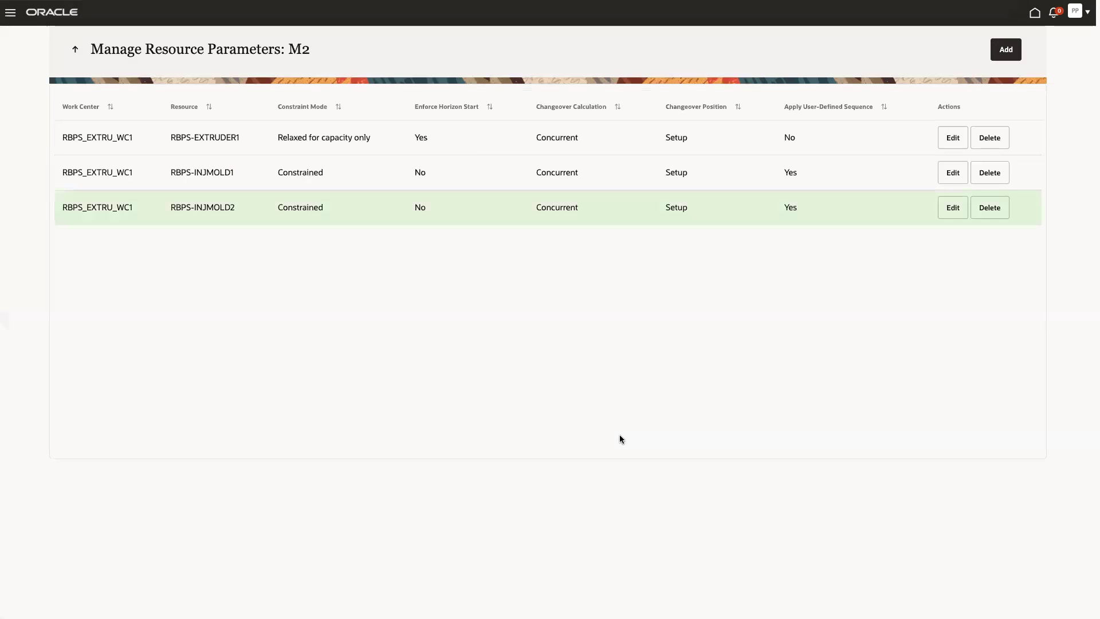
# - Return to the production schedules and refresh and solve !CURR-TEMP, discarding its existing schedule
pyautogui.click(76, 50)
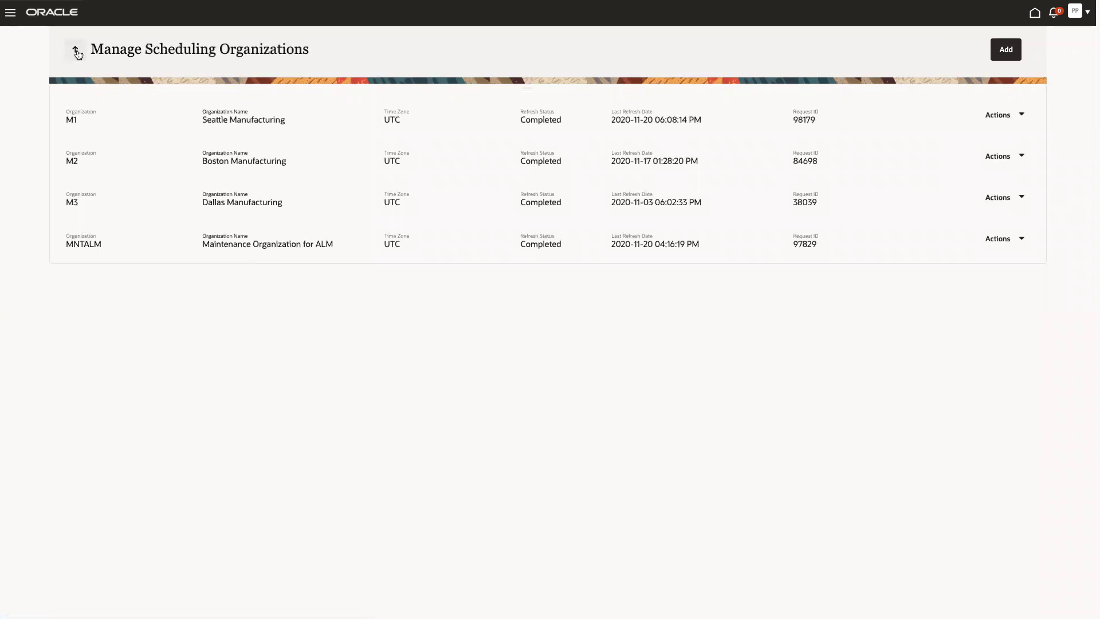
pyautogui.click(77, 53)
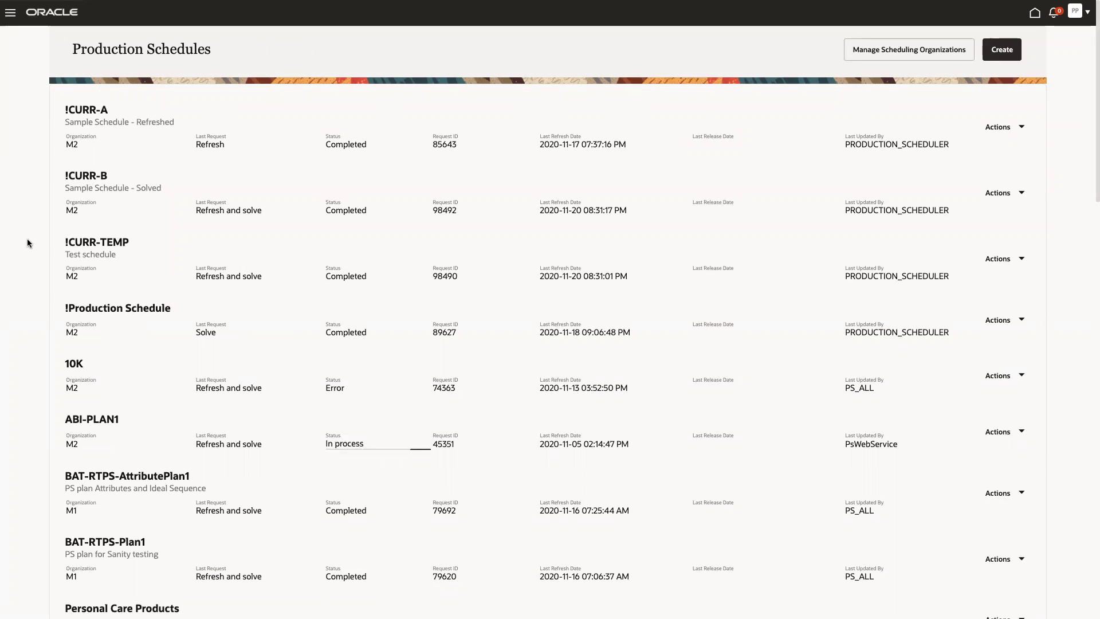
pyautogui.click(1029, 260)
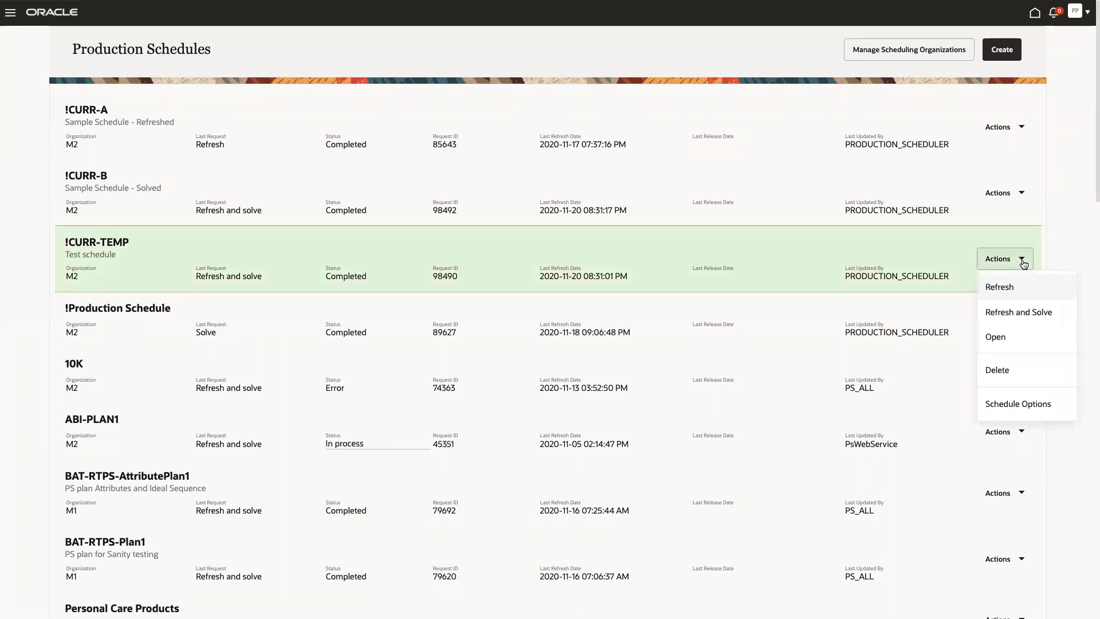
pyautogui.click(1026, 315)
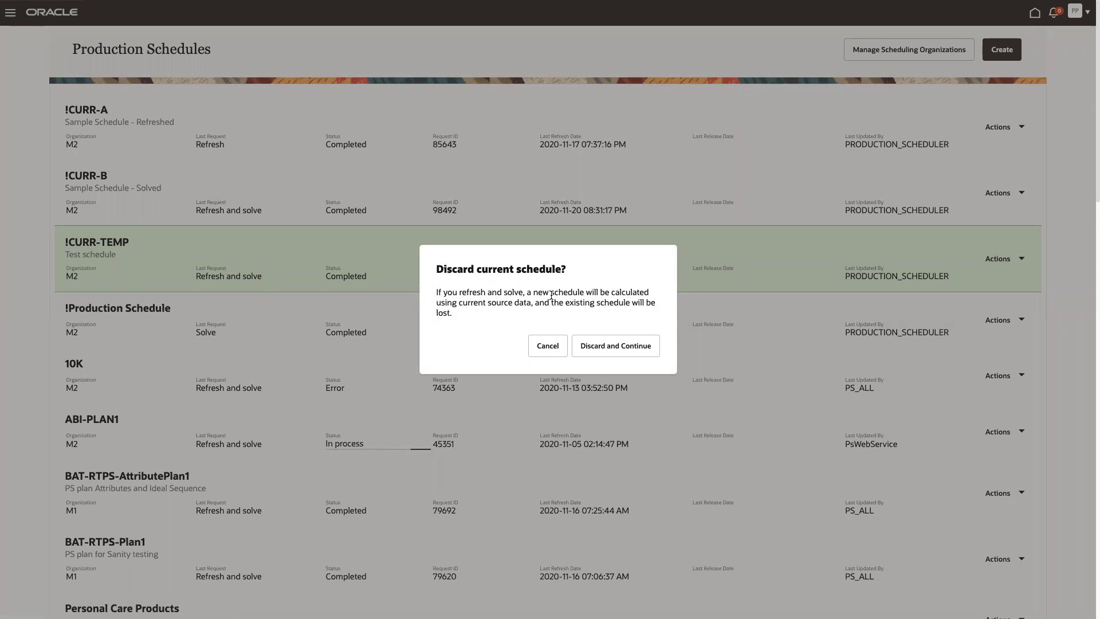
pyautogui.click(608, 348)
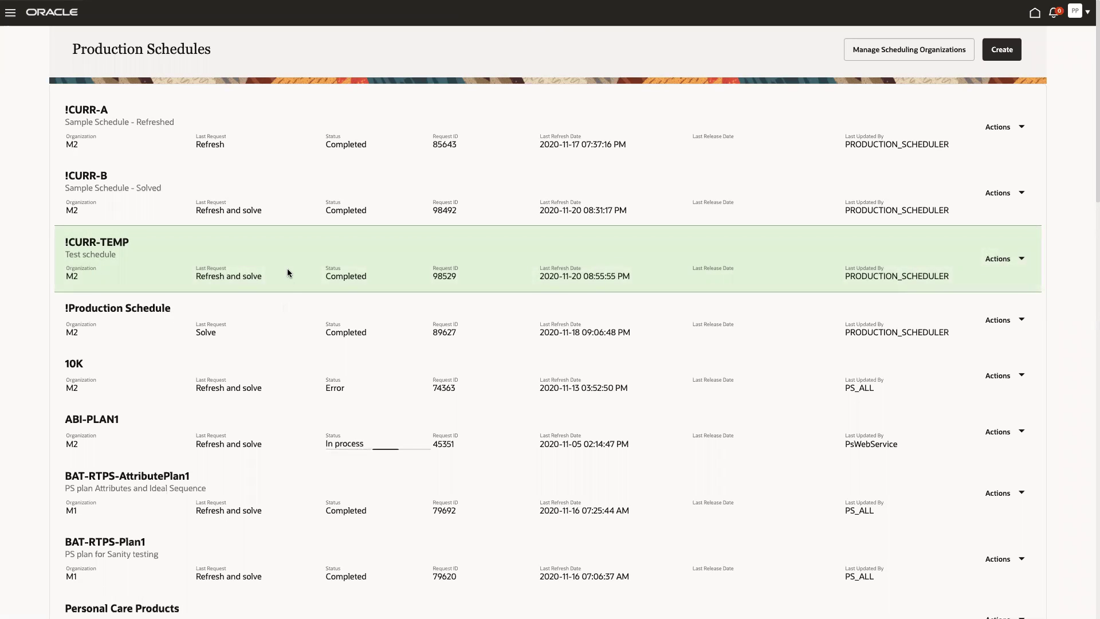
# - Open the re-solved !CURR-TEMP schedule
pyautogui.click(1022, 260)
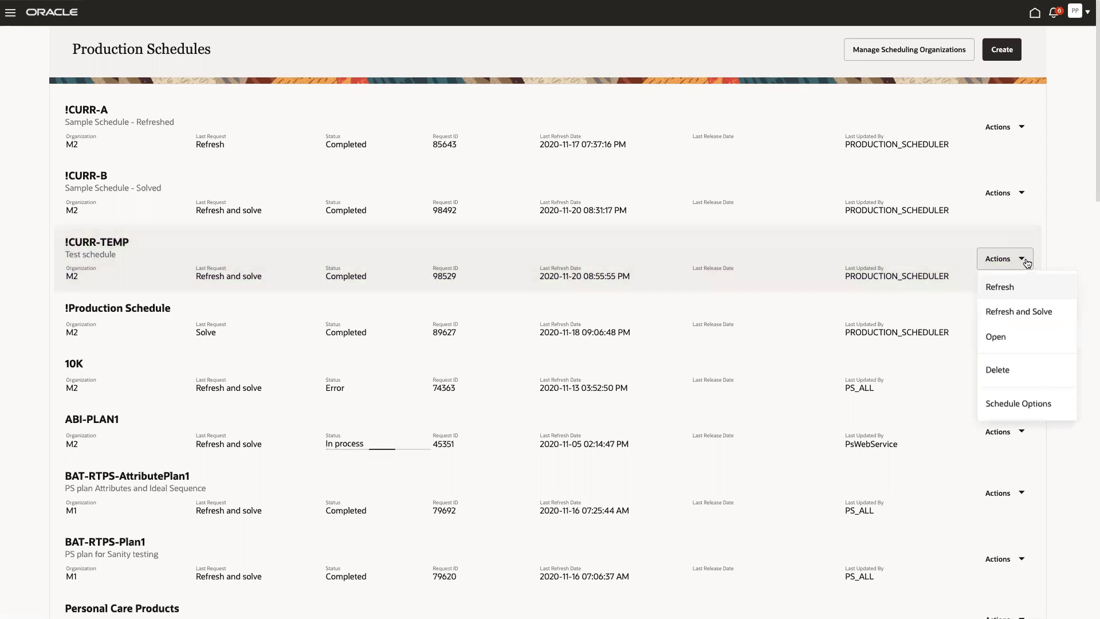
pyautogui.click(1004, 342)
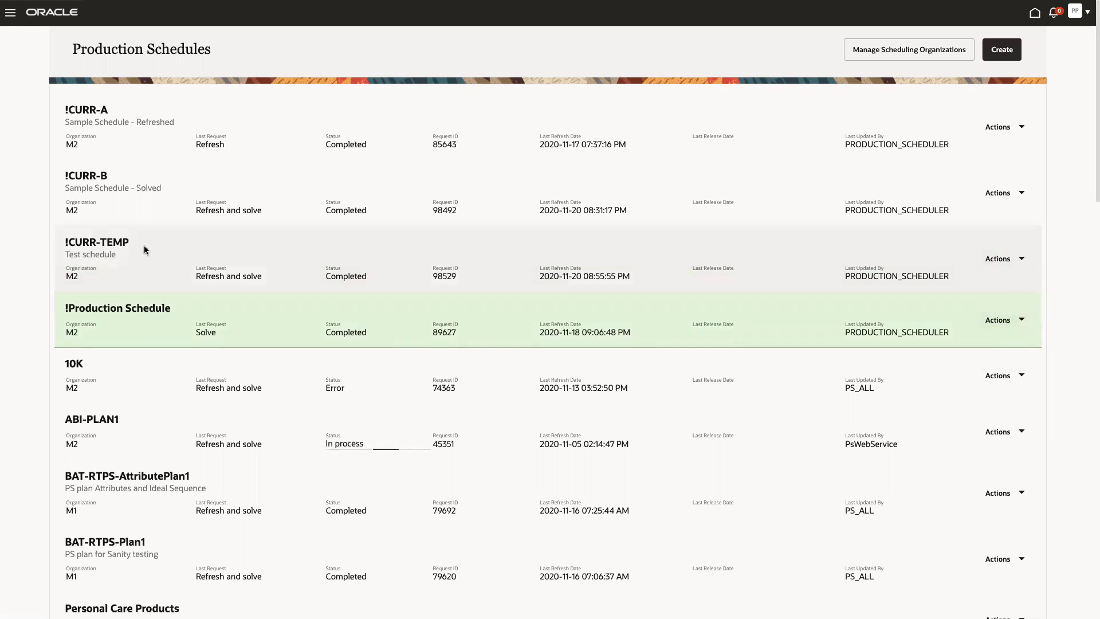
pyautogui.click(1021, 261)
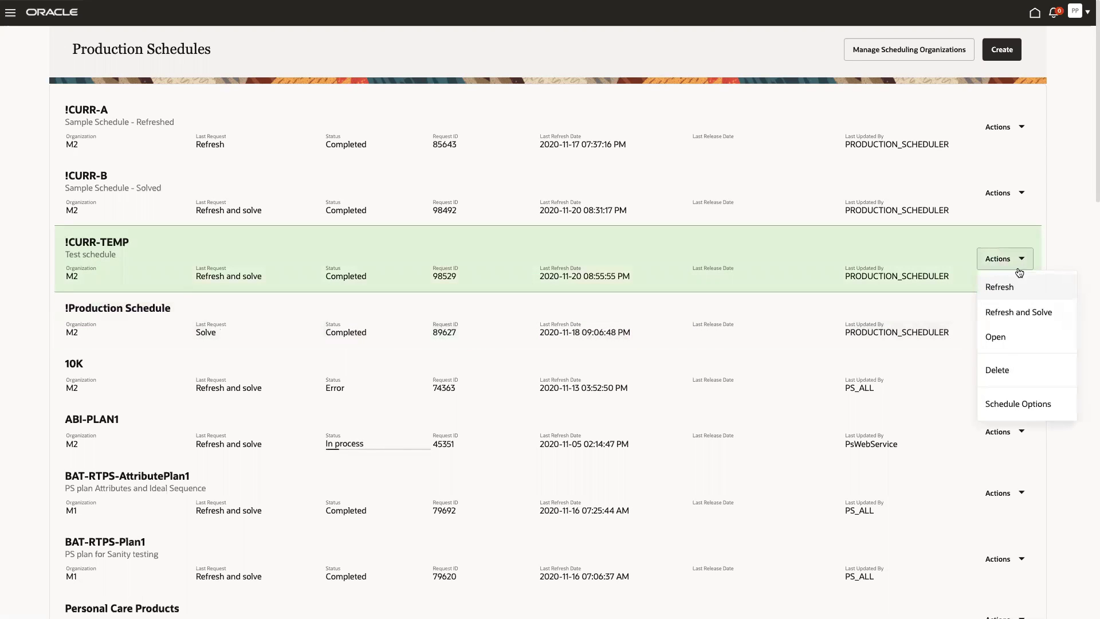
pyautogui.click(1001, 341)
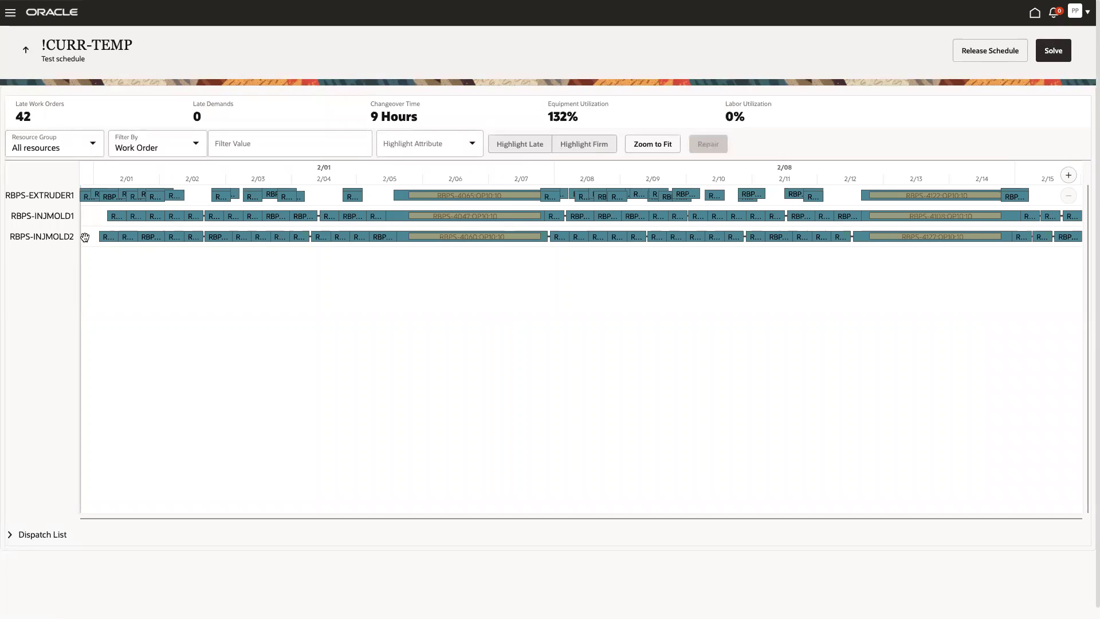
# - Expand the dispatch list below the Gantt chart and show it for resource RBPS-INJMOLD1
pyautogui.click(10, 540)
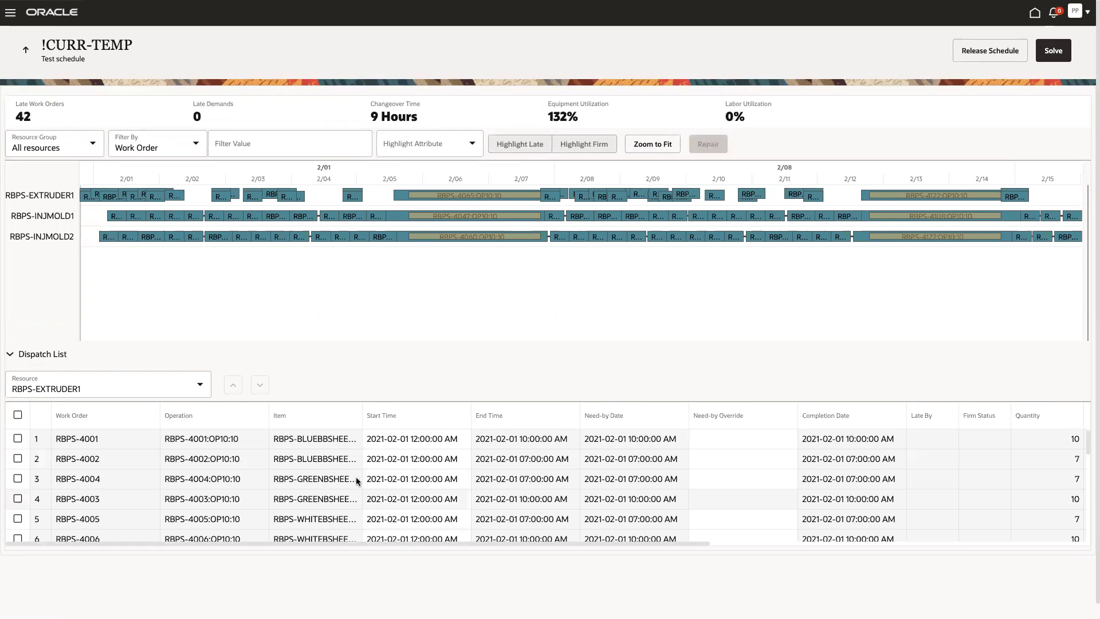
pyautogui.click(200, 384)
pyautogui.click(69, 436)
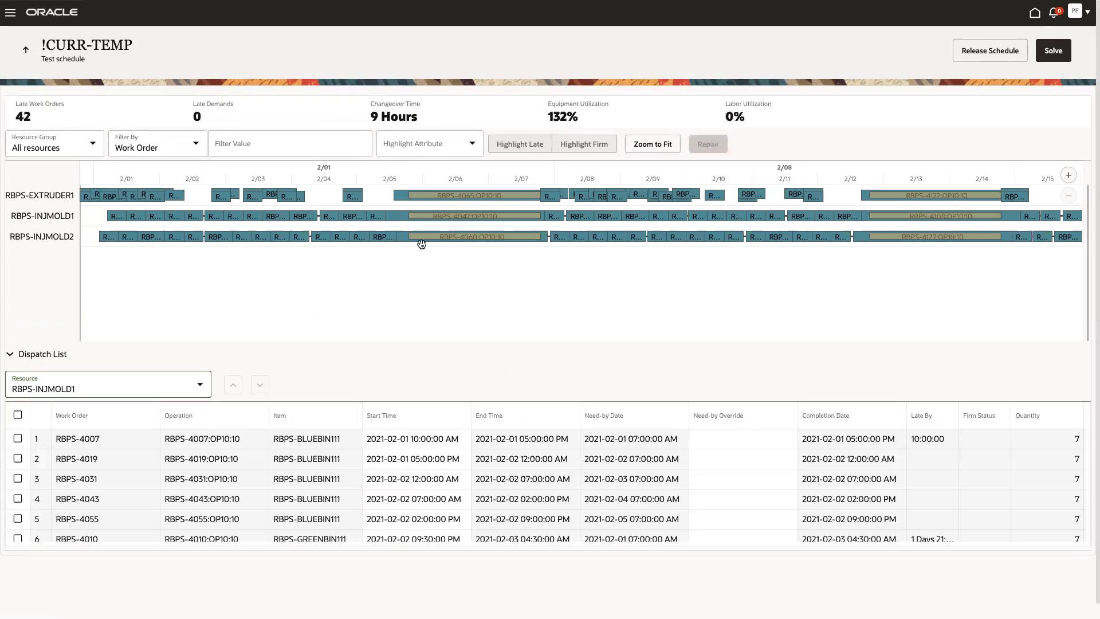
# - Select operation RBPS-4047:OP10:10 on RBPS-INJMOLD1 in the Gantt chart and examine its dispatch list row, including lateness, durations and process color
pyautogui.moveTo(401, 238)
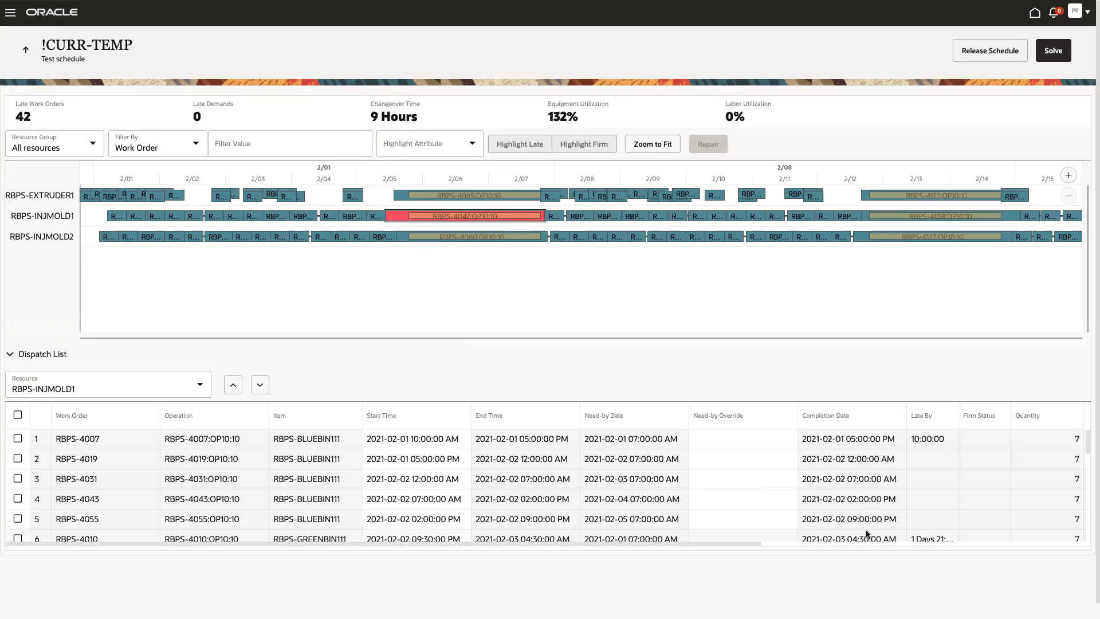
pyautogui.scroll(-2, 866, 516)
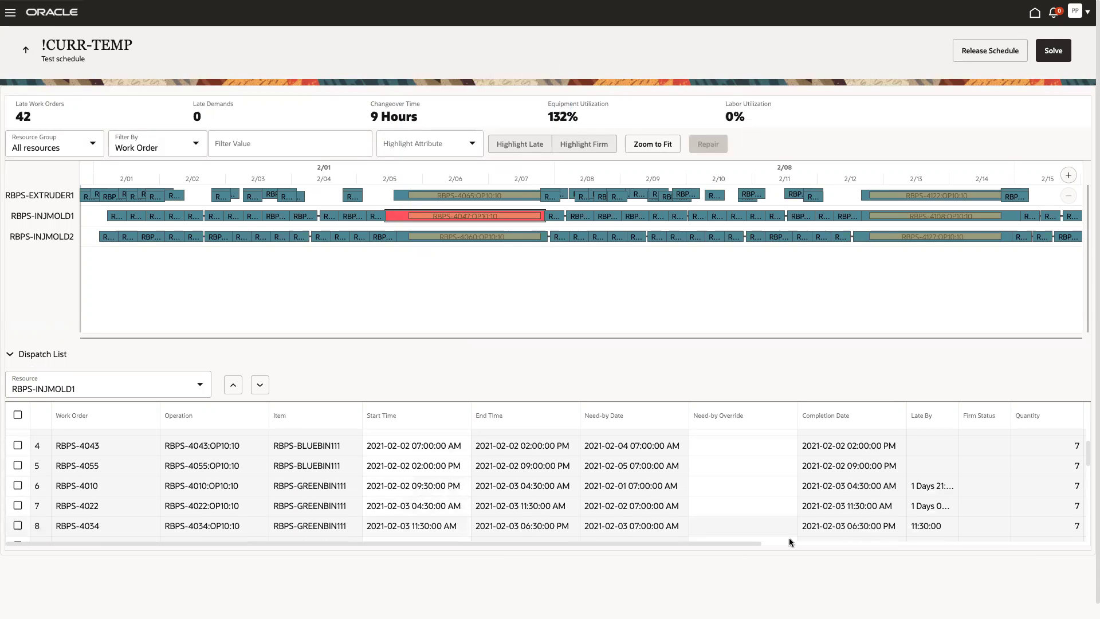
pyautogui.scroll(-3, 246, 486)
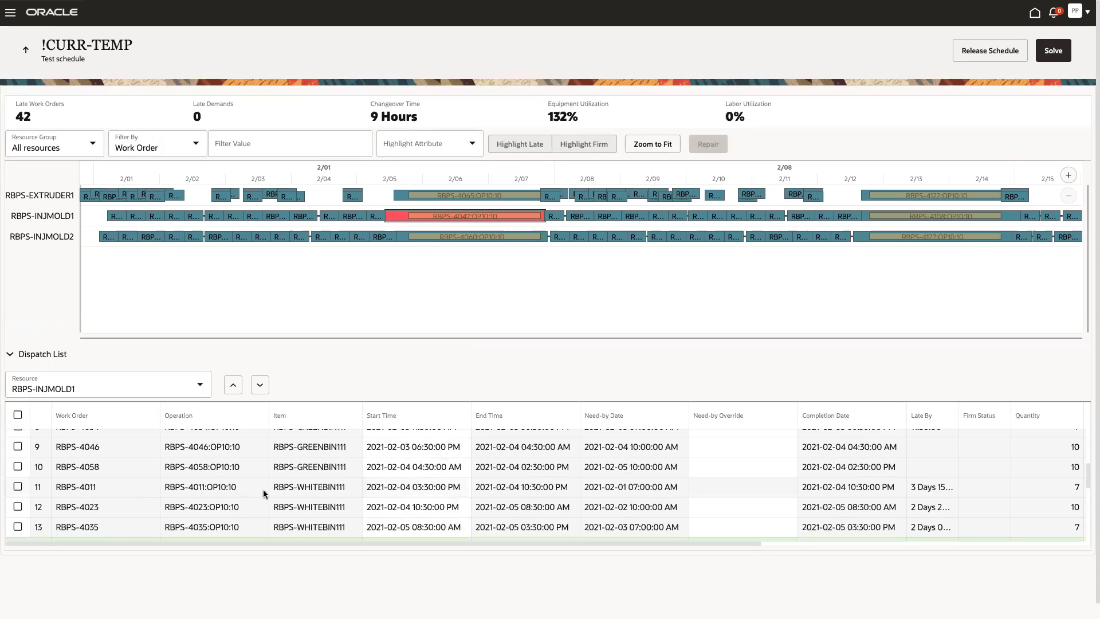
pyautogui.scroll(-2, 298, 493)
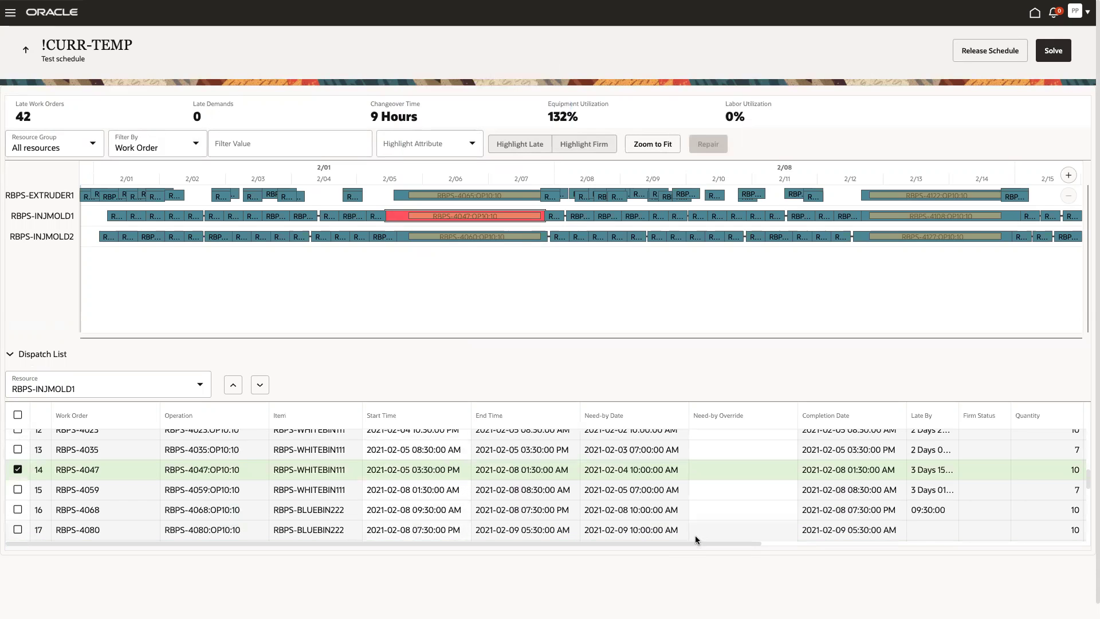
pyautogui.moveTo(693, 542); pyautogui.dragTo(910, 550)
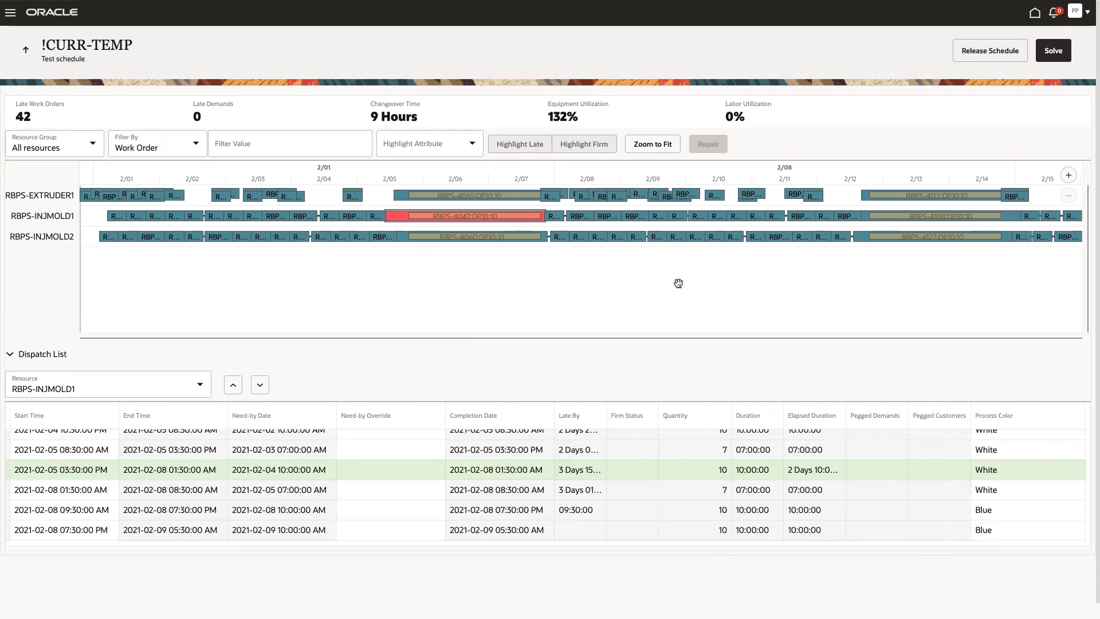
# - Switch to Microsoft PowerPoint
pyautogui.press('super+Tab')
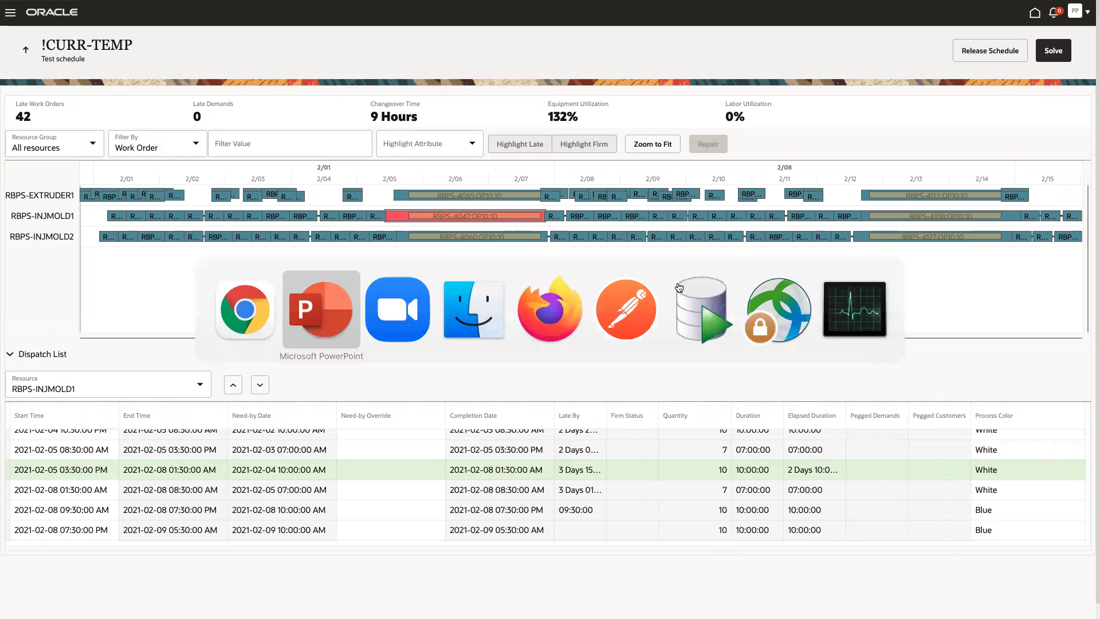